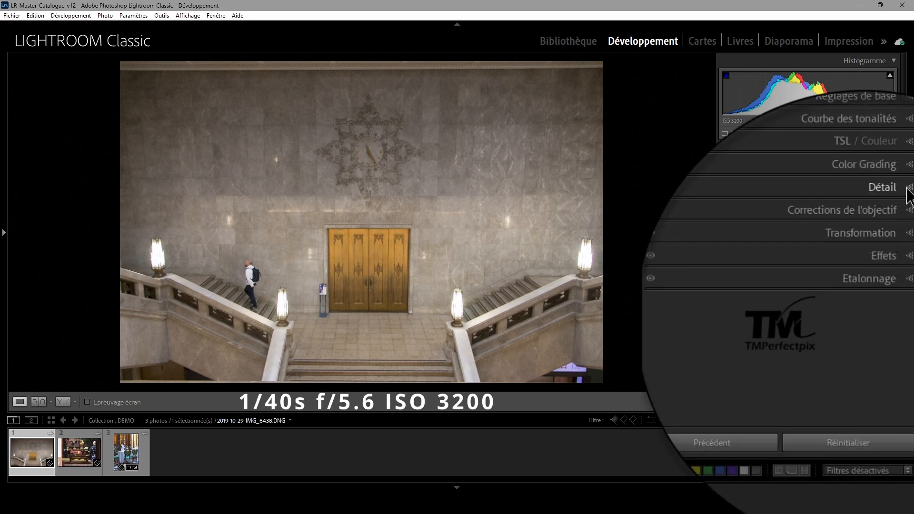
- Expand the Detail settings and review the manual noise reduction sliders, then collapse the manual section
{"action": "left_click", "coordinate": [901, 189]}
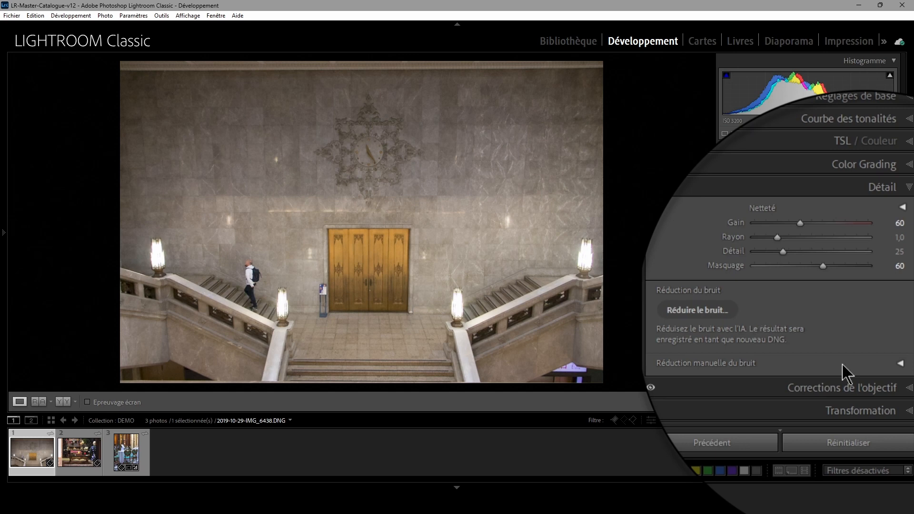
{"action": "left_click", "coordinate": [900, 364]}
{"action": "scroll", "coordinate": [876, 360], "scroll_direction": "down", "scroll_amount": 3}
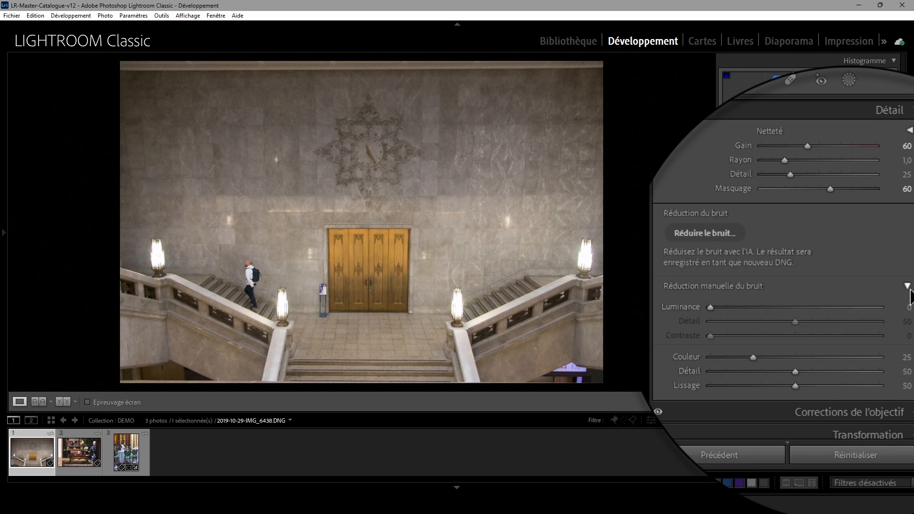
{"action": "left_click", "coordinate": [888, 308]}
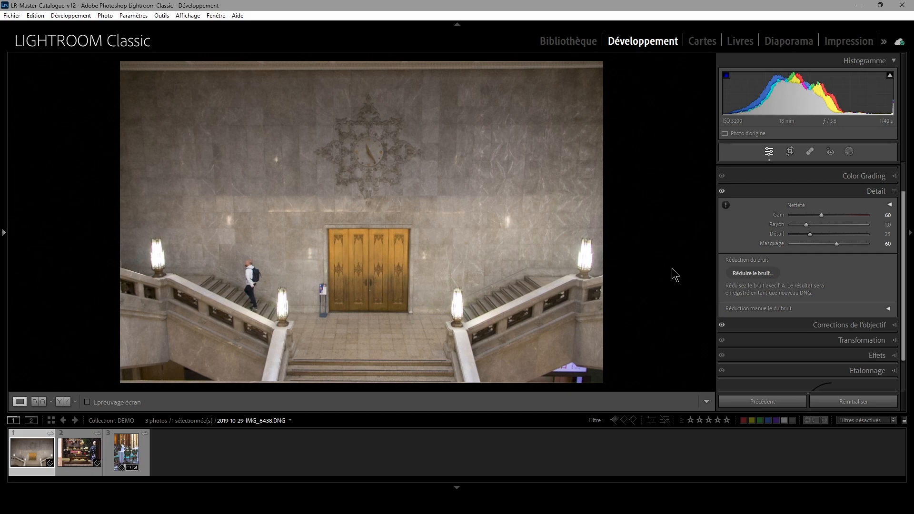
- Examine the noise at close range on the wooden doors, the man with the backpack and the wall clock
{"action": "key", "text": "z"}
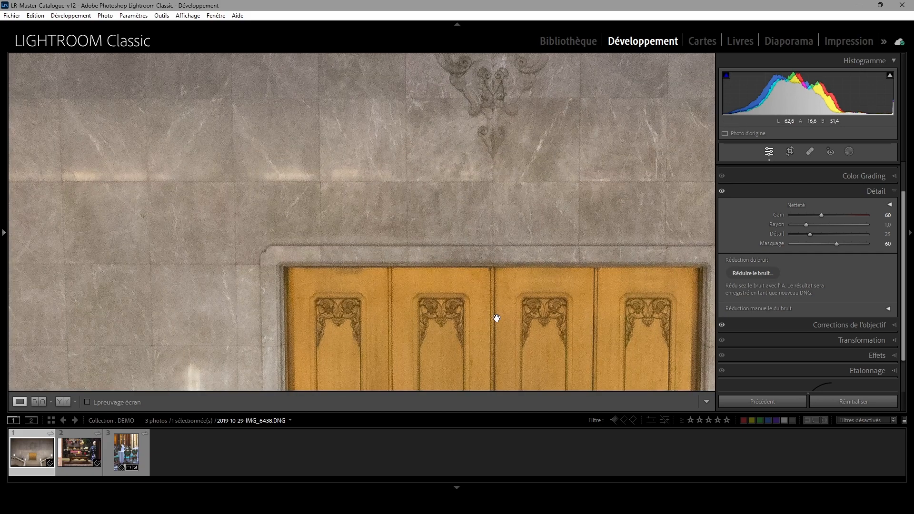
{"action": "left_click_drag", "start_coordinate": [465, 308], "coordinate": [516, 143]}
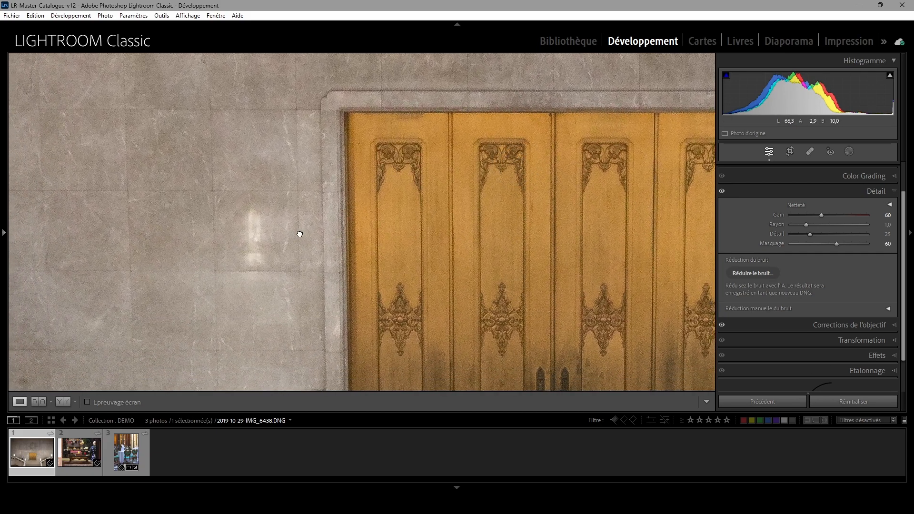
{"action": "left_click_drag", "start_coordinate": [298, 233], "coordinate": [523, 356]}
{"action": "left_click_drag", "start_coordinate": [424, 308], "coordinate": [432, 186]}
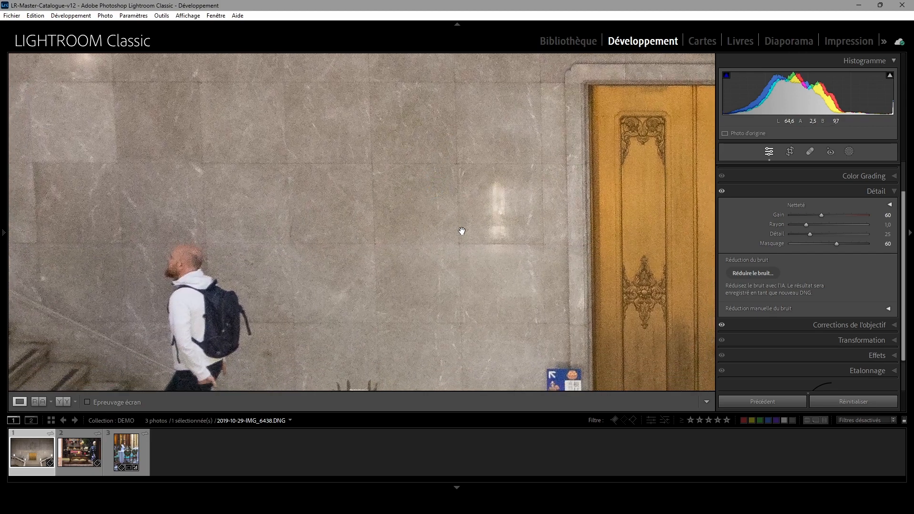
{"action": "left_click_drag", "start_coordinate": [462, 231], "coordinate": [359, 302]}
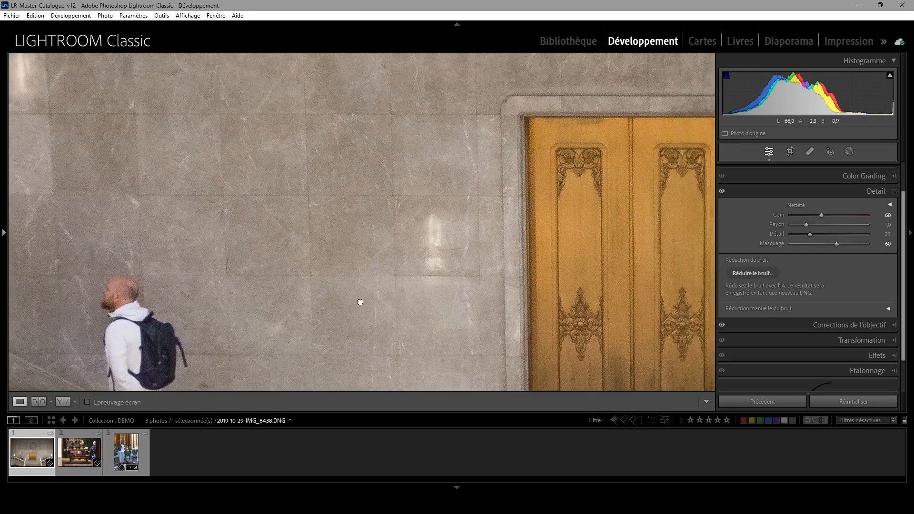
{"action": "left_click_drag", "start_coordinate": [495, 114], "coordinate": [365, 244]}
{"action": "left_click_drag", "start_coordinate": [407, 83], "coordinate": [209, 316]}
{"action": "left_click_drag", "start_coordinate": [228, 204], "coordinate": [229, 259]}
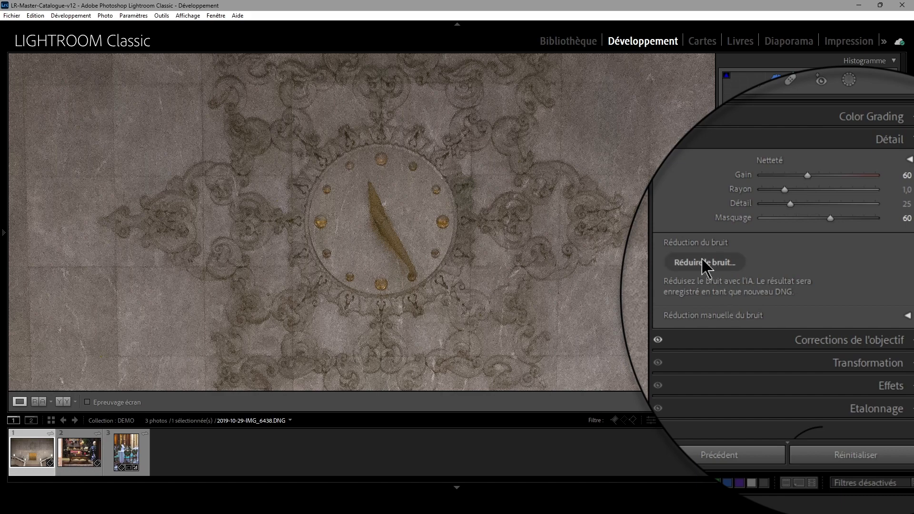
- Open the AI noise reduction for the photo and inspect the clock's hand, studs and rim in the enhancement preview
{"action": "left_click", "coordinate": [751, 273]}
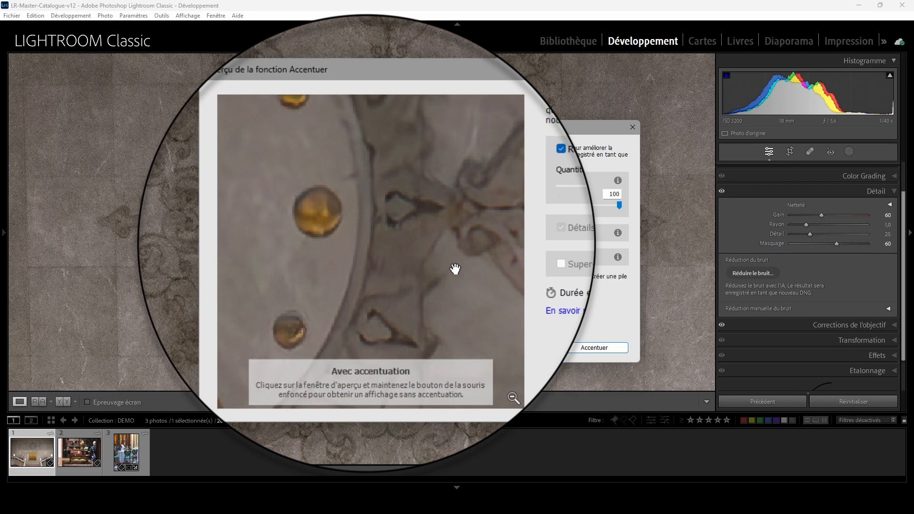
{"action": "left_click_drag", "start_coordinate": [455, 269], "coordinate": [455, 267]}
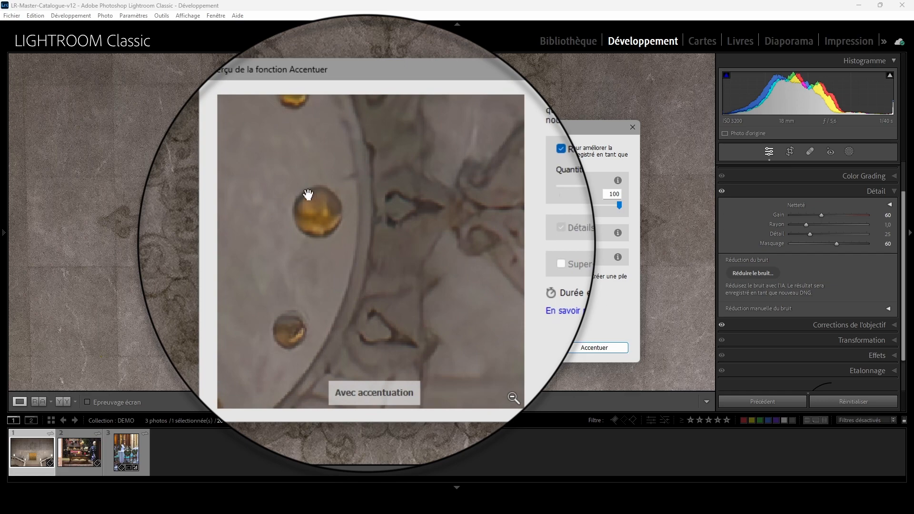
{"action": "left_click_drag", "start_coordinate": [307, 195], "coordinate": [437, 321]}
{"action": "left_click_drag", "start_coordinate": [303, 230], "coordinate": [508, 354]}
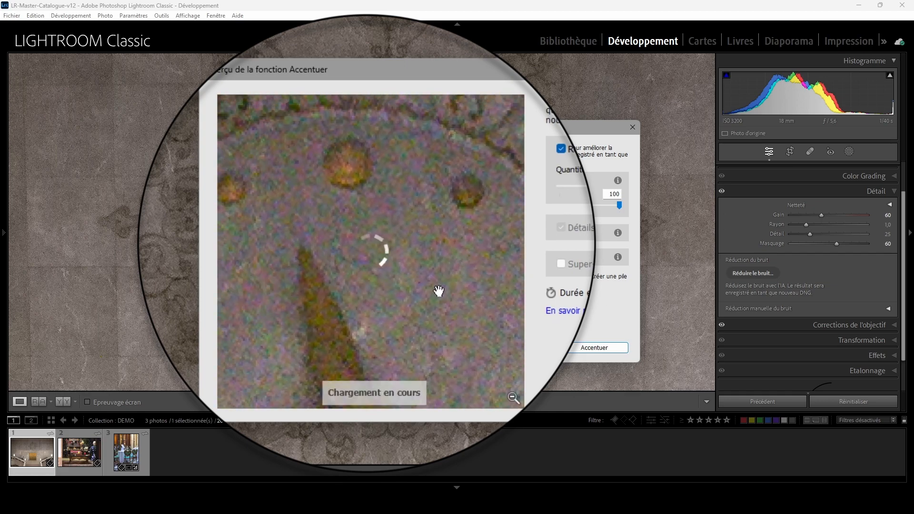
{"action": "left_click_drag", "start_coordinate": [318, 328], "coordinate": [359, 203]}
{"action": "left_click_drag", "start_coordinate": [331, 352], "coordinate": [396, 197]}
{"action": "left_click_drag", "start_coordinate": [309, 273], "coordinate": [443, 277]}
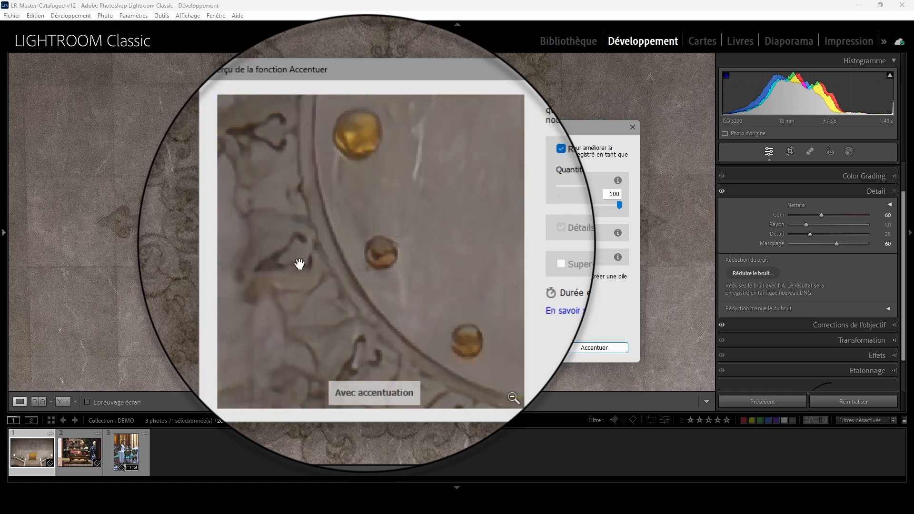
{"action": "left_click_drag", "start_coordinate": [304, 246], "coordinate": [326, 343]}
{"action": "left_click_drag", "start_coordinate": [331, 183], "coordinate": [449, 201]}
{"action": "left_click_drag", "start_coordinate": [319, 237], "coordinate": [247, 333]}
{"action": "left_click_drag", "start_coordinate": [416, 208], "coordinate": [247, 243]}
{"action": "left_click_drag", "start_coordinate": [366, 276], "coordinate": [371, 253]}
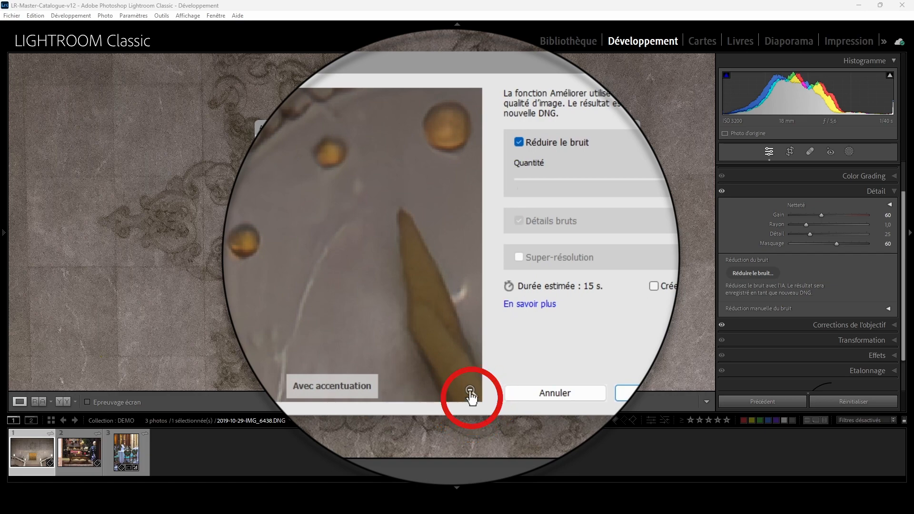
- Show the whole photo in the enhancement preview and inspect the stone railing and stairs up close
{"action": "left_click", "coordinate": [471, 392]}
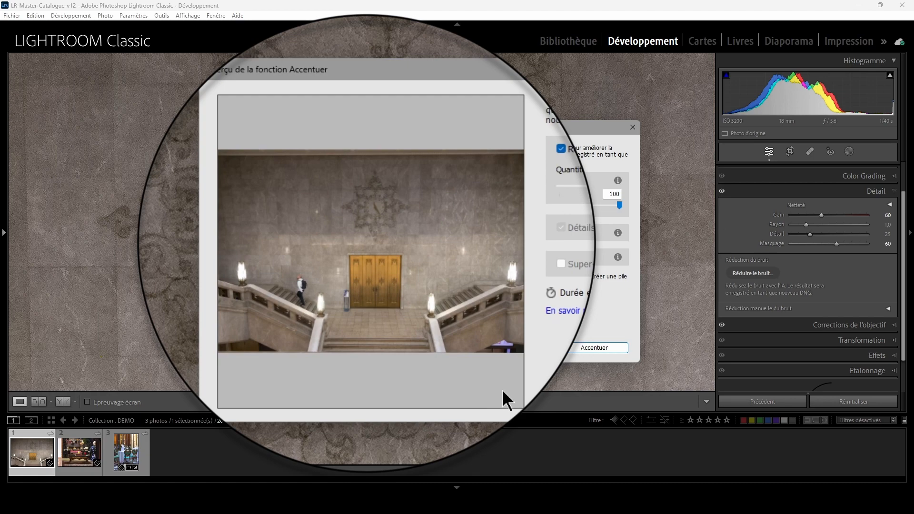
{"action": "left_click", "coordinate": [473, 301]}
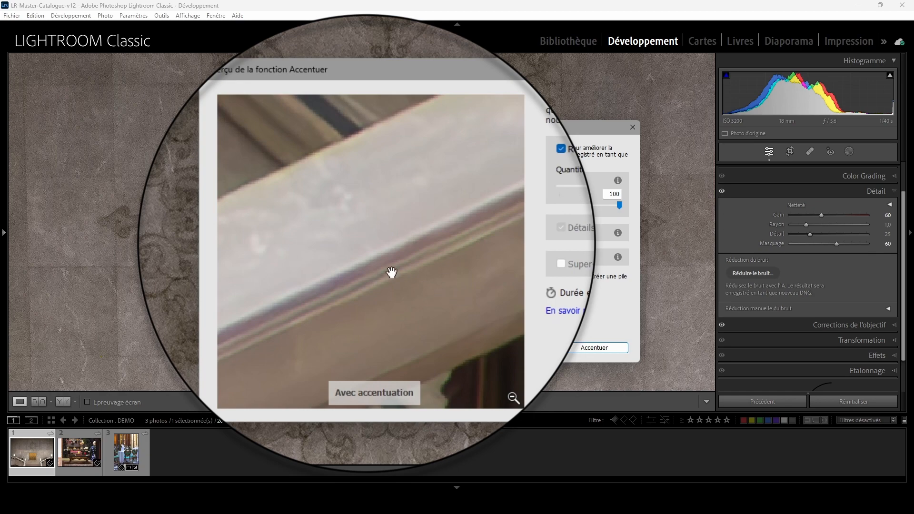
{"action": "left_click_drag", "start_coordinate": [358, 241], "coordinate": [355, 319]}
{"action": "left_click_drag", "start_coordinate": [419, 224], "coordinate": [267, 307]}
{"action": "left_click", "coordinate": [398, 249]}
{"action": "left_click_drag", "start_coordinate": [398, 249], "coordinate": [401, 287]}
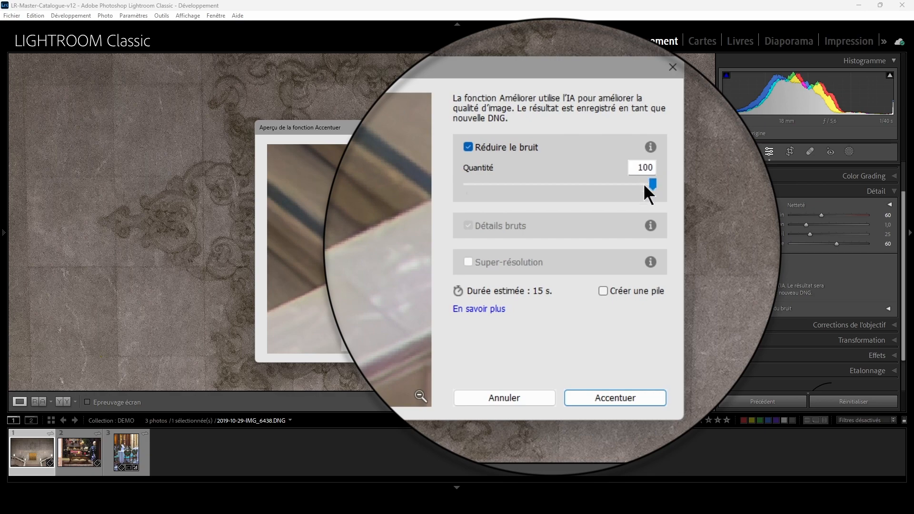
- Adjust the AI noise reduction amount to near its maximum and generate the enhanced DNG
{"action": "left_click_drag", "start_coordinate": [652, 185], "coordinate": [586, 213]}
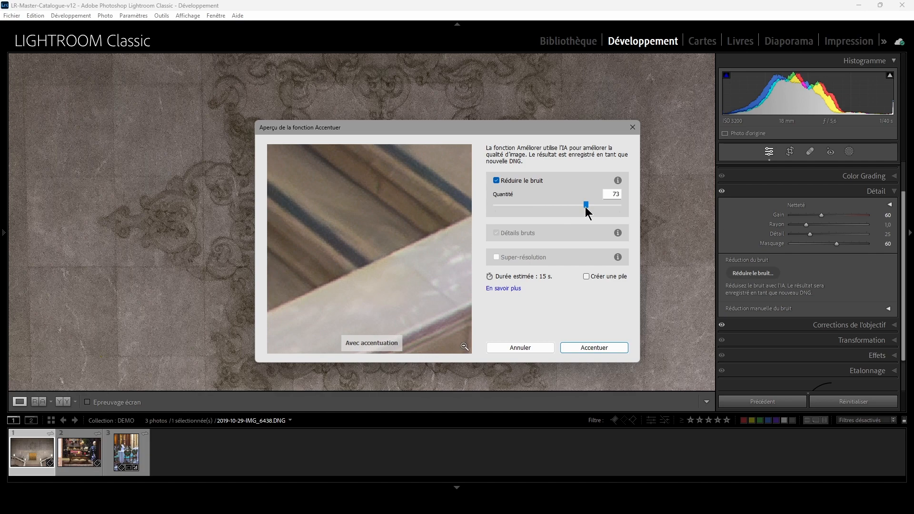
{"action": "left_click_drag", "start_coordinate": [586, 207], "coordinate": [615, 206]}
{"action": "left_click", "coordinate": [593, 347]}
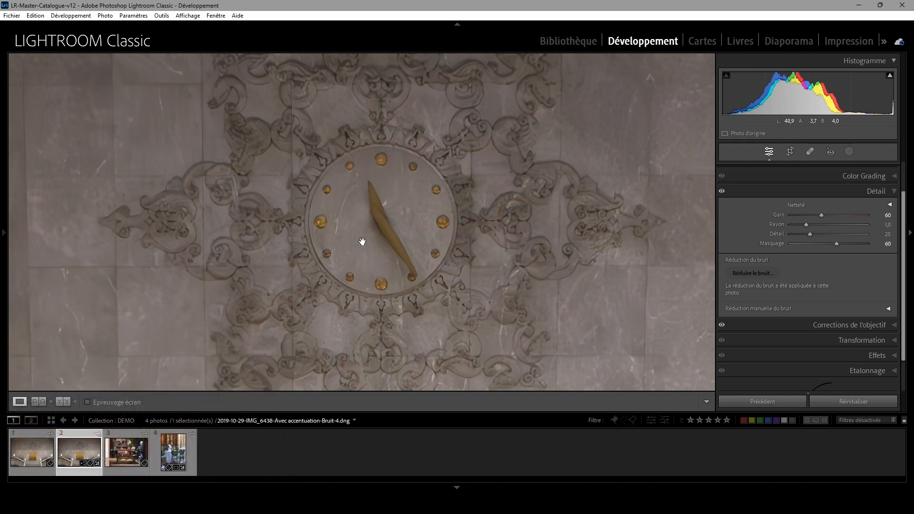
- Inspect the wall clock in the denoised copy and in the original photo 2019-10-29-IMG_6438.DNG
{"action": "left_click_drag", "start_coordinate": [355, 228], "coordinate": [340, 272]}
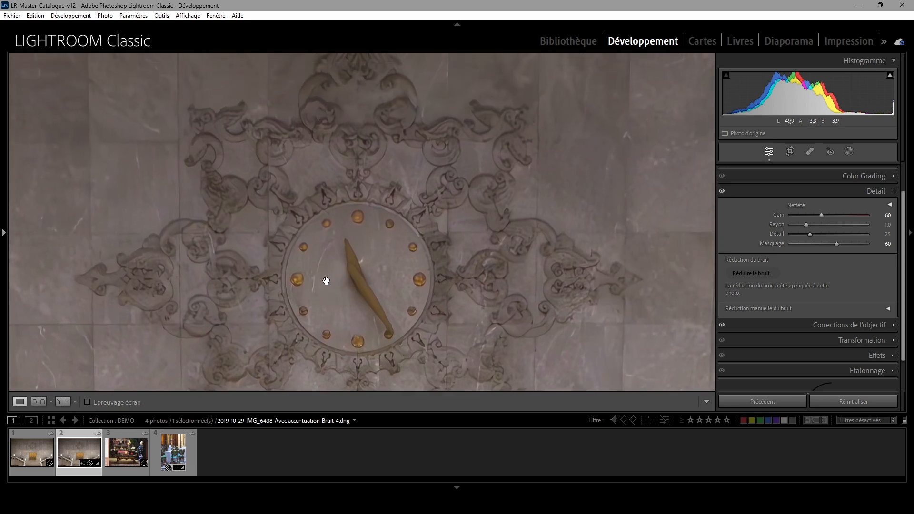
{"action": "left_click_drag", "start_coordinate": [318, 295], "coordinate": [355, 231]}
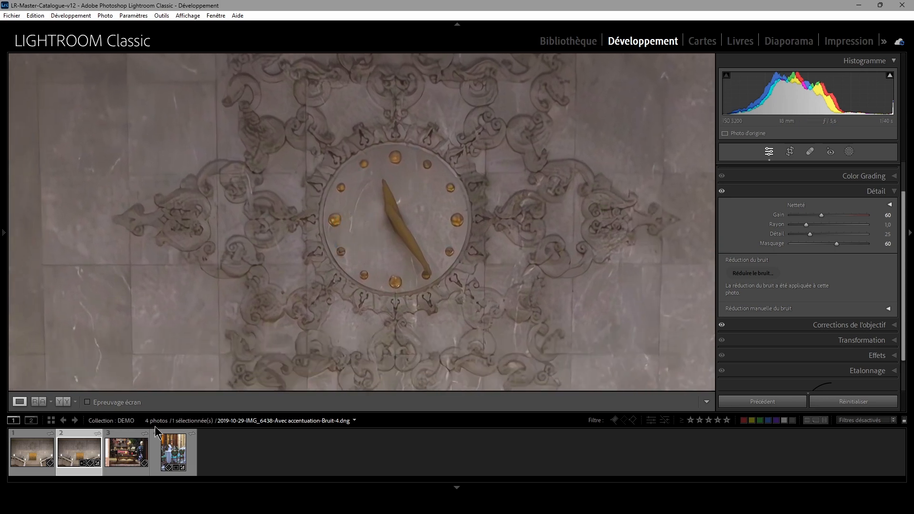
{"action": "left_click", "coordinate": [29, 457]}
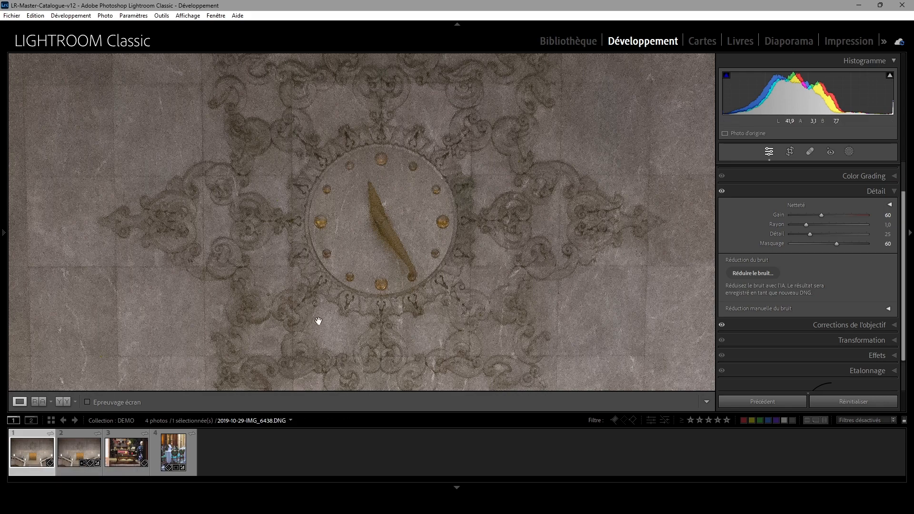
{"action": "mouse_move", "coordinate": [354, 243]}
{"action": "left_mouse_down"}
{"action": "mouse_move", "coordinate": [430, 235]}
{"action": "mouse_move", "coordinate": [308, 287]}
{"action": "mouse_move", "coordinate": [326, 248]}
{"action": "mouse_move", "coordinate": [357, 235]}
{"action": "mouse_move", "coordinate": [345, 244]}
{"action": "left_mouse_up"}
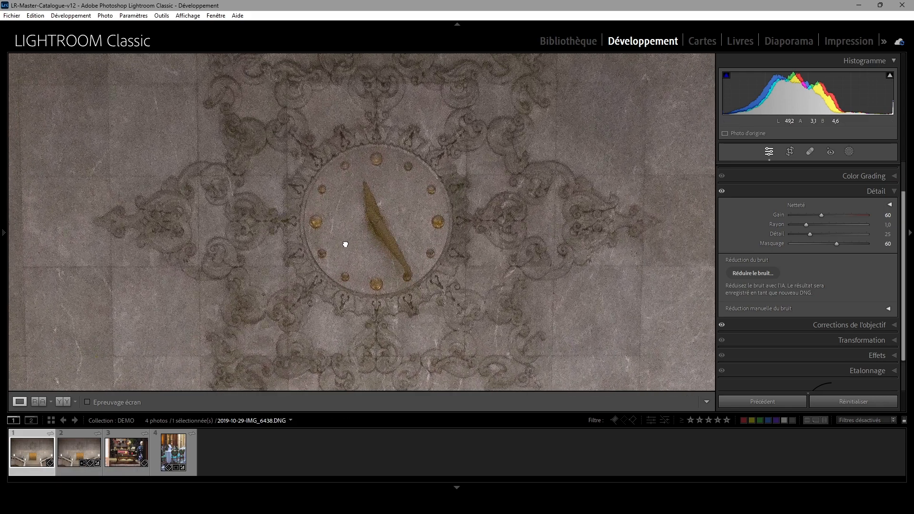
- Compare the original and the denoised copy side by side on the clock, doors, lamp, sign and man on the stairs
{"action": "left_click", "coordinate": [77, 442], "text": "ctrl"}
{"action": "key", "text": "c"}
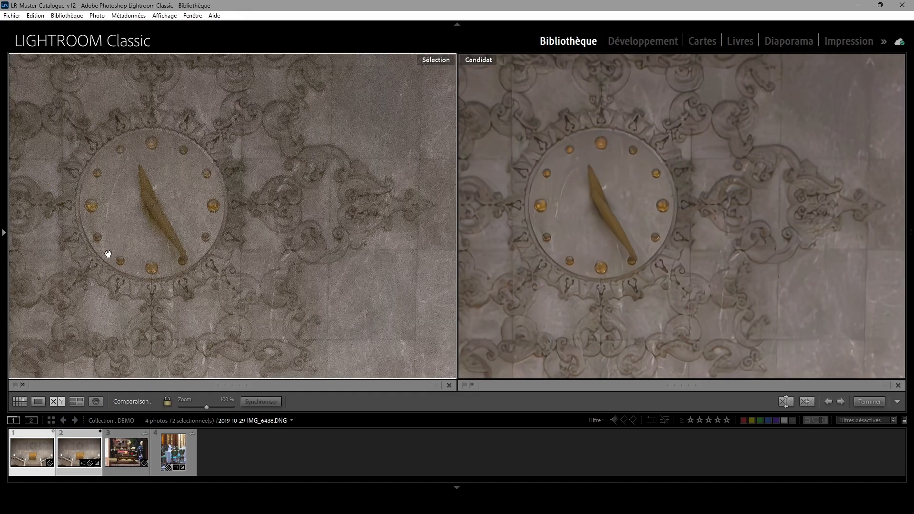
{"action": "left_click_drag", "start_coordinate": [135, 210], "coordinate": [225, 231]}
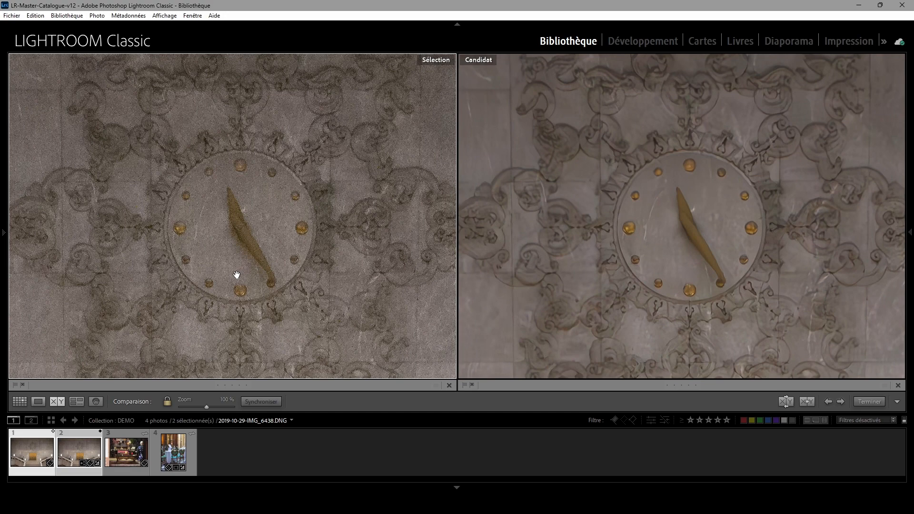
{"action": "left_click_drag", "start_coordinate": [236, 275], "coordinate": [216, 116]}
{"action": "left_click_drag", "start_coordinate": [212, 257], "coordinate": [208, 90]}
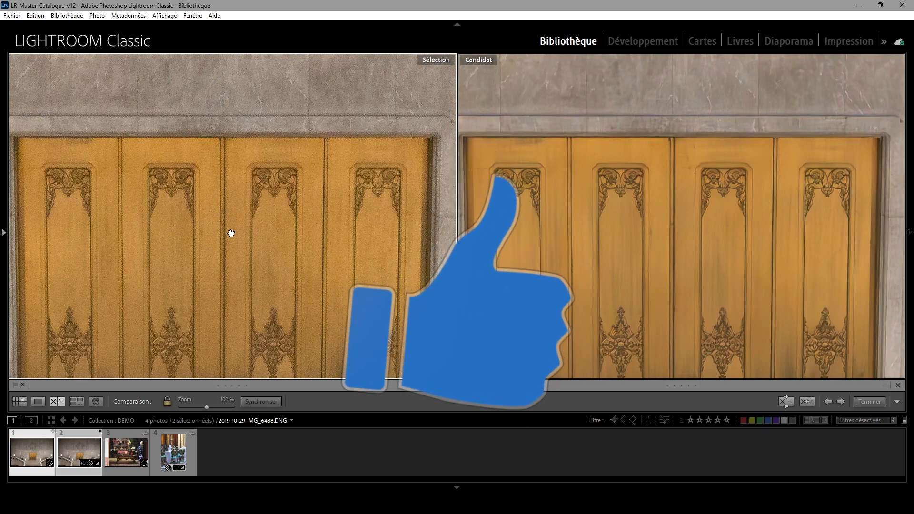
{"action": "left_click_drag", "start_coordinate": [240, 264], "coordinate": [249, 187]}
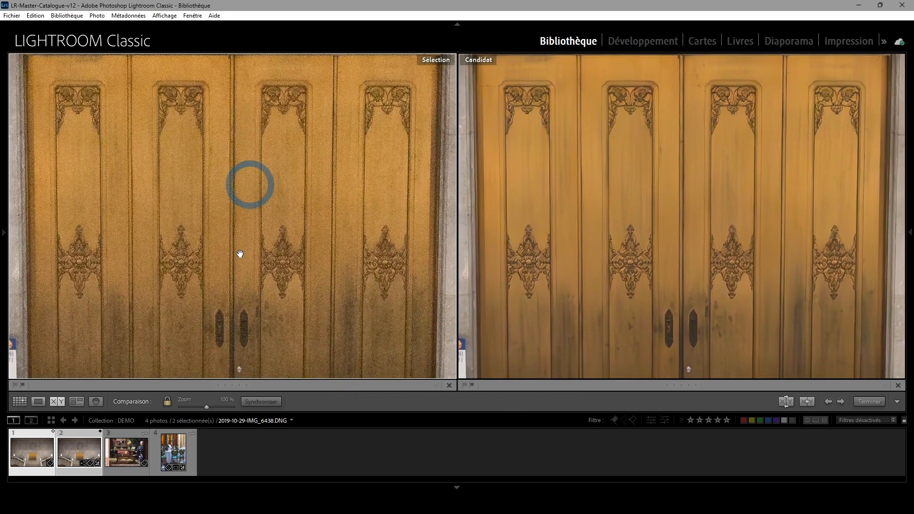
{"action": "left_click_drag", "start_coordinate": [239, 255], "coordinate": [264, 164]}
{"action": "left_click_drag", "start_coordinate": [273, 228], "coordinate": [396, 300]}
{"action": "left_click_drag", "start_coordinate": [163, 199], "coordinate": [381, 162]}
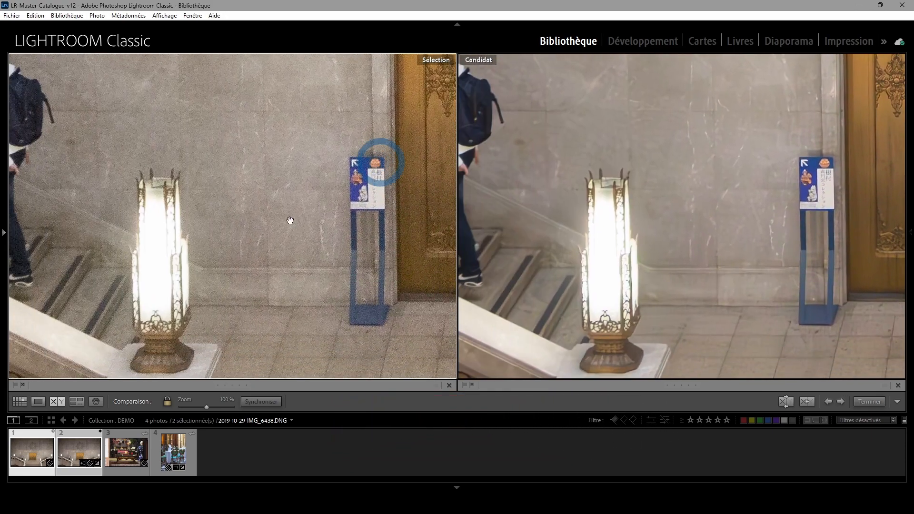
{"action": "left_click_drag", "start_coordinate": [213, 221], "coordinate": [345, 273]}
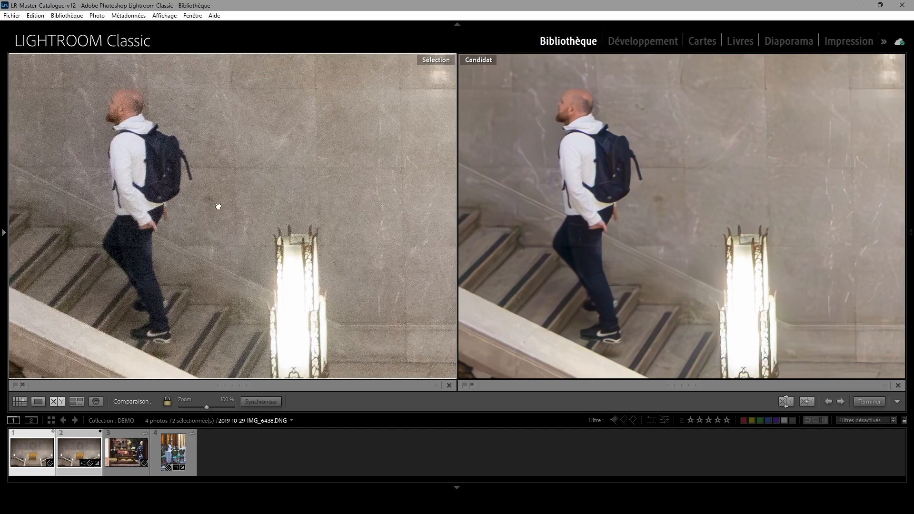
{"action": "left_click_drag", "start_coordinate": [219, 204], "coordinate": [257, 187]}
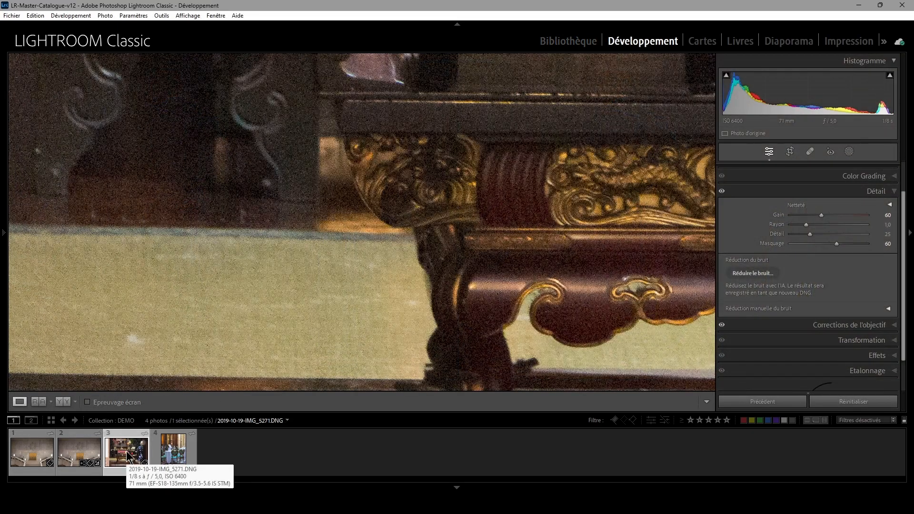
- Apply AI noise reduction with an amount of 100 to the temple altar photo 2019-10-19-IMG_5271.DNG as a new DNG
{"action": "left_click", "coordinate": [281, 305]}
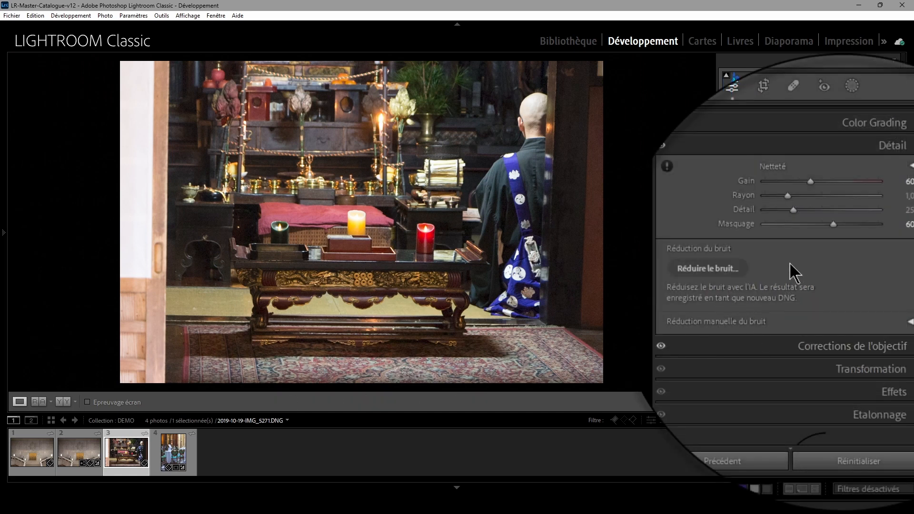
{"action": "left_click", "coordinate": [748, 275]}
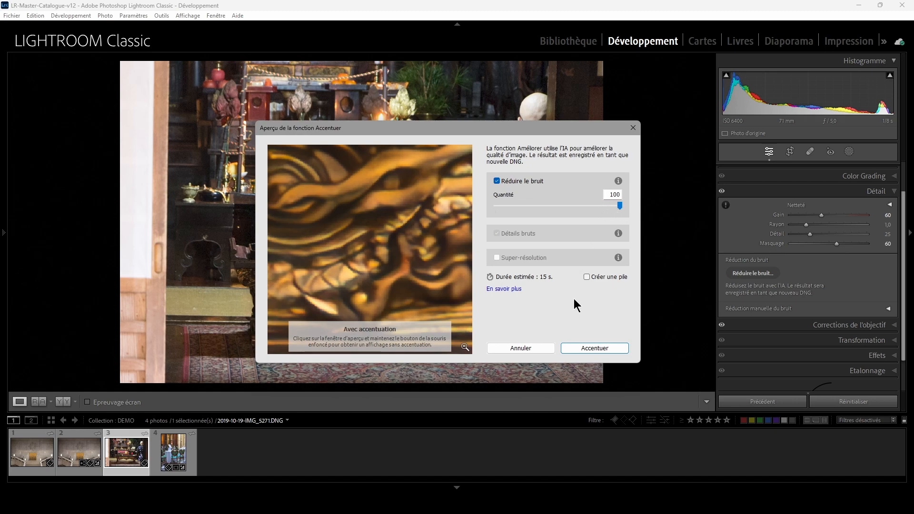
{"action": "left_click", "coordinate": [592, 349]}
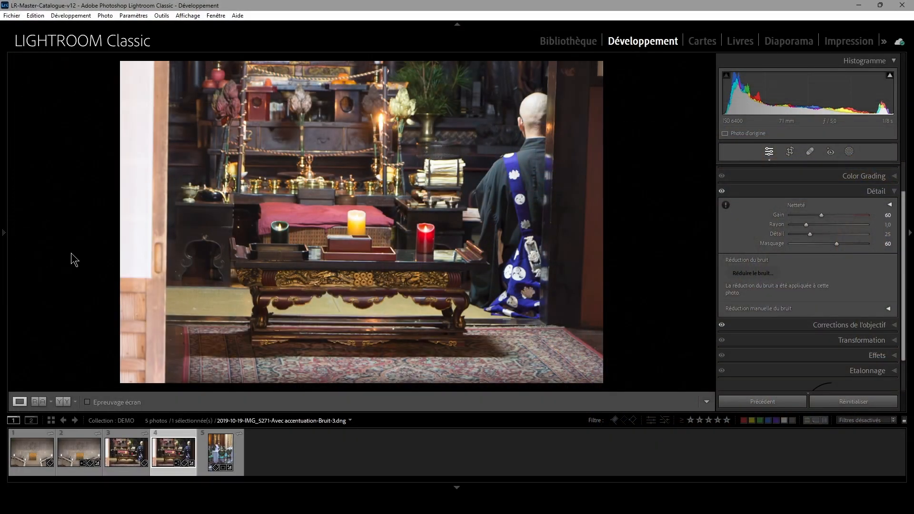
- Inspect the candles up close in the denoised altar photo and switch to its original for comparison
{"action": "left_click", "coordinate": [361, 209]}
{"action": "left_click_drag", "start_coordinate": [455, 209], "coordinate": [361, 98]}
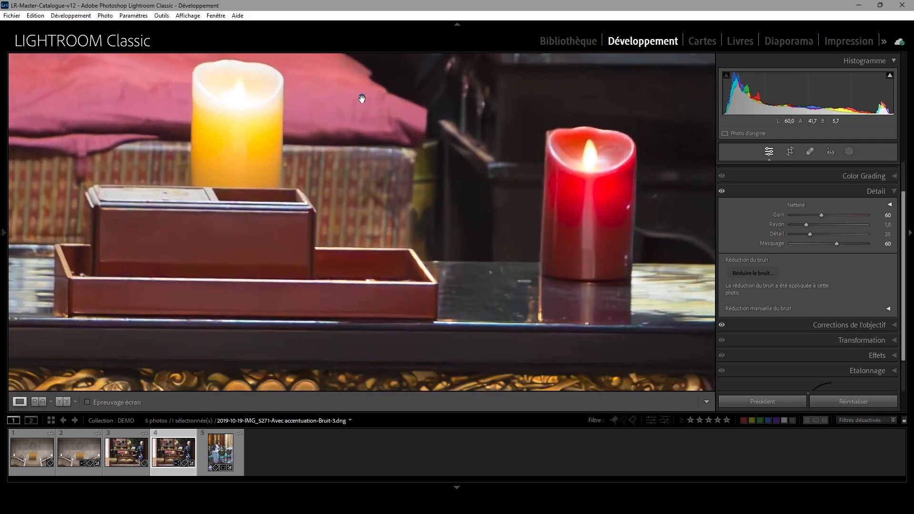
{"action": "left_click_drag", "start_coordinate": [314, 235], "coordinate": [335, 237]}
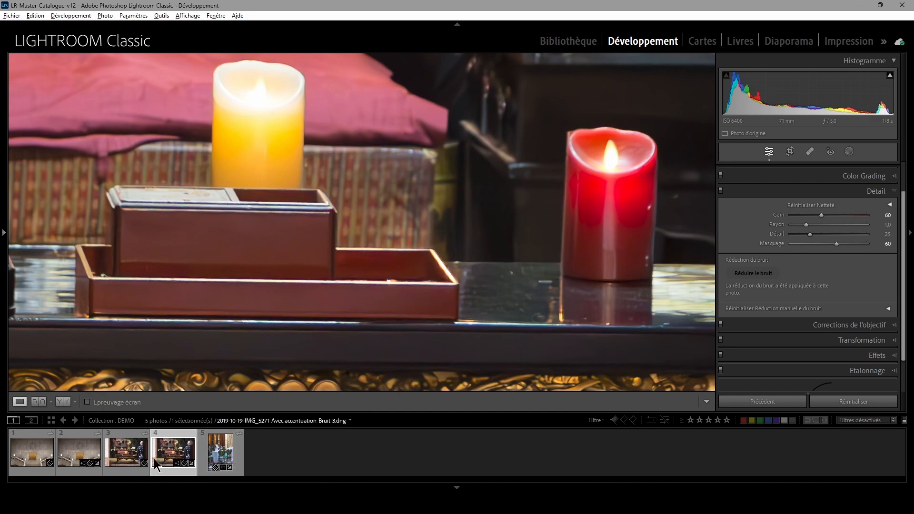
{"action": "left_click", "coordinate": [127, 460]}
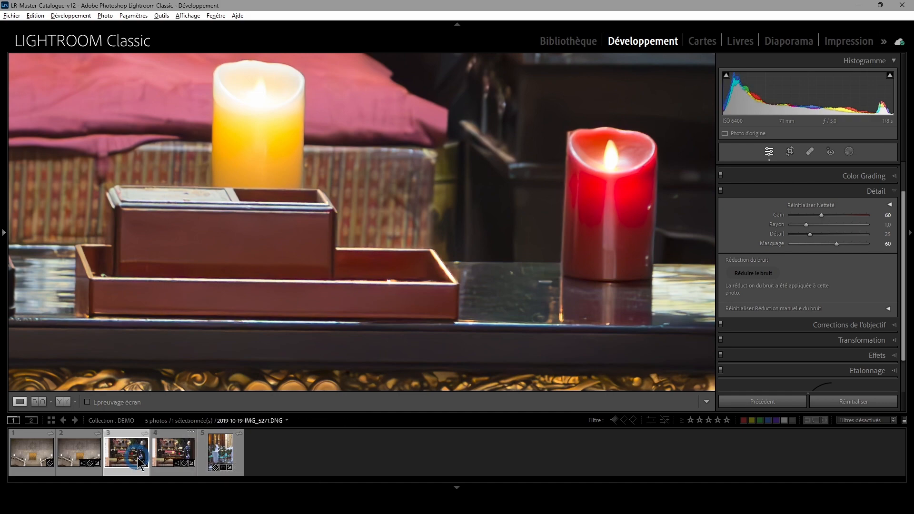
- Compare the original altar photo and its denoised copy side by side on the red candle, altar edge and dark robe
{"action": "left_click", "coordinate": [164, 457], "text": "ctrl"}
{"action": "key", "text": "c"}
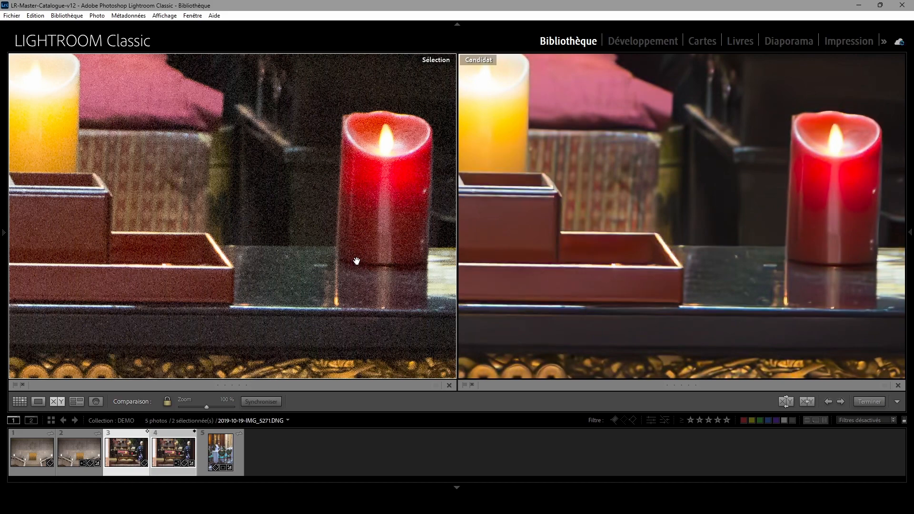
{"action": "left_click_drag", "start_coordinate": [376, 280], "coordinate": [178, 305]}
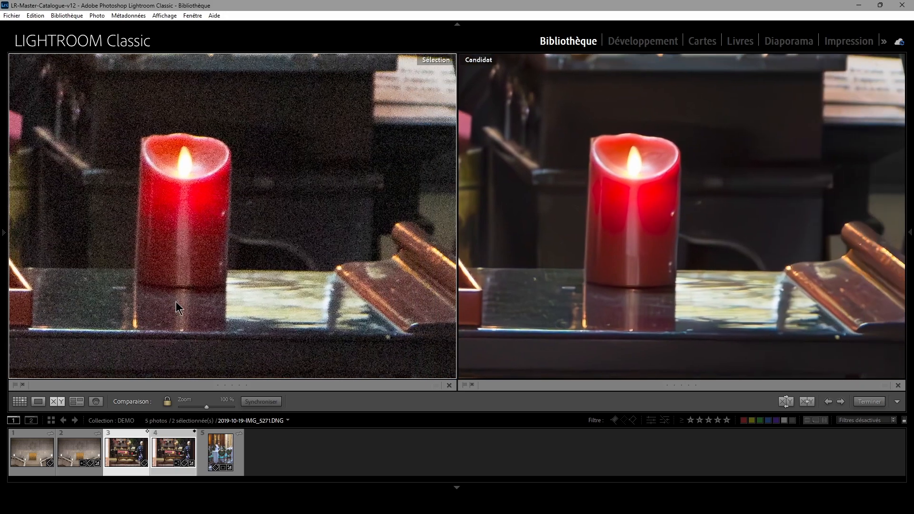
{"action": "left_click_drag", "start_coordinate": [338, 279], "coordinate": [134, 289]}
{"action": "left_click_drag", "start_coordinate": [309, 224], "coordinate": [221, 316]}
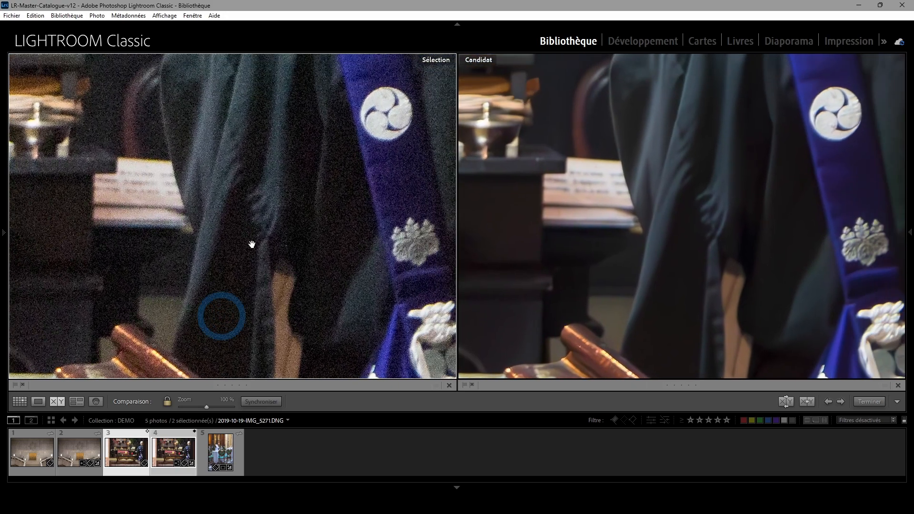
{"action": "left_click_drag", "start_coordinate": [252, 212], "coordinate": [232, 310]}
{"action": "left_click_drag", "start_coordinate": [245, 212], "coordinate": [229, 292]}
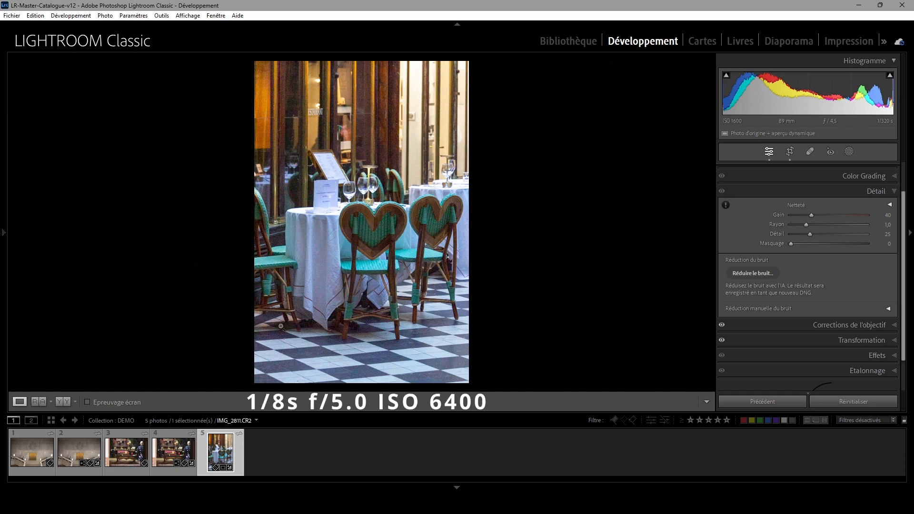
- Apply AI noise reduction with an amount of 100 to the café terrace photo IMG_2811.CR2 as a new DNG
{"action": "left_click", "coordinate": [397, 233]}
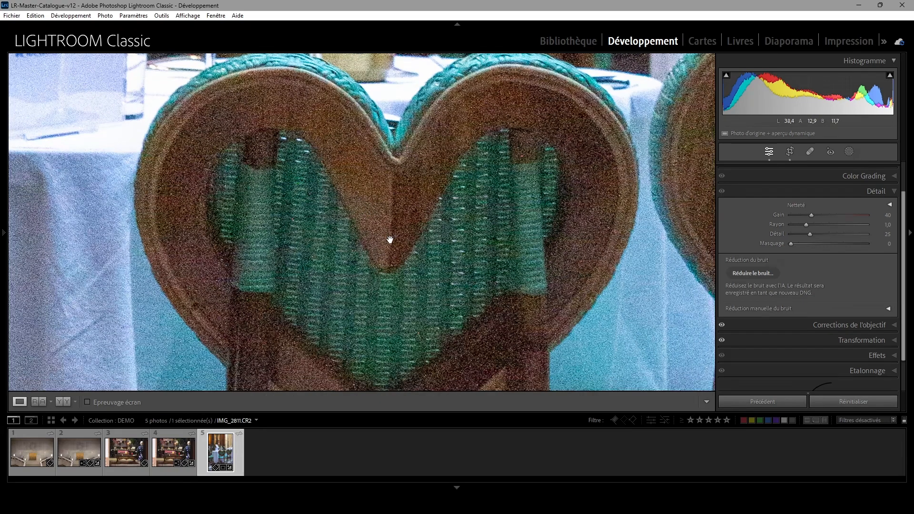
{"action": "left_click_drag", "start_coordinate": [389, 241], "coordinate": [380, 309]}
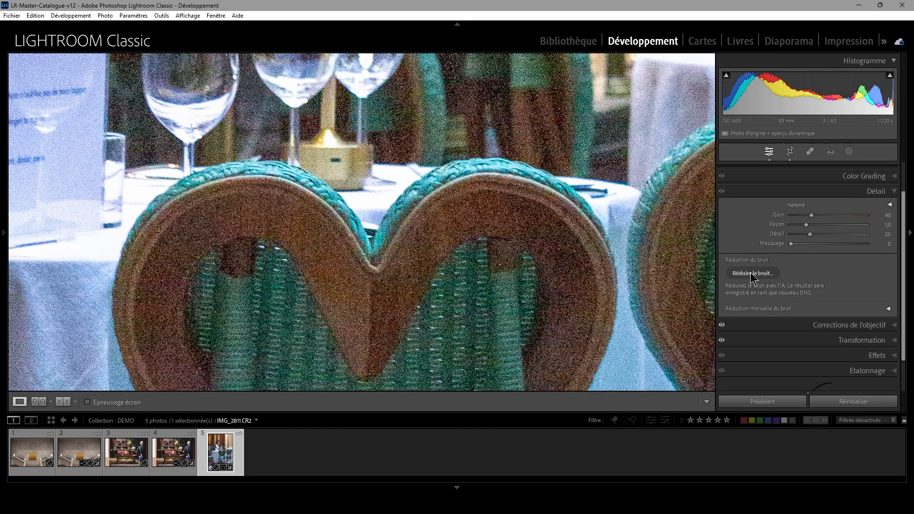
{"action": "left_click", "coordinate": [751, 274]}
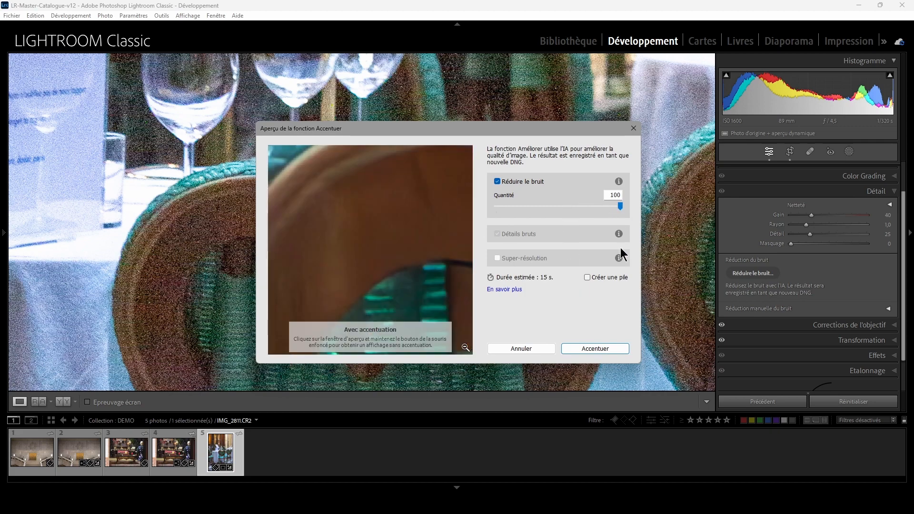
{"action": "left_click", "coordinate": [586, 348]}
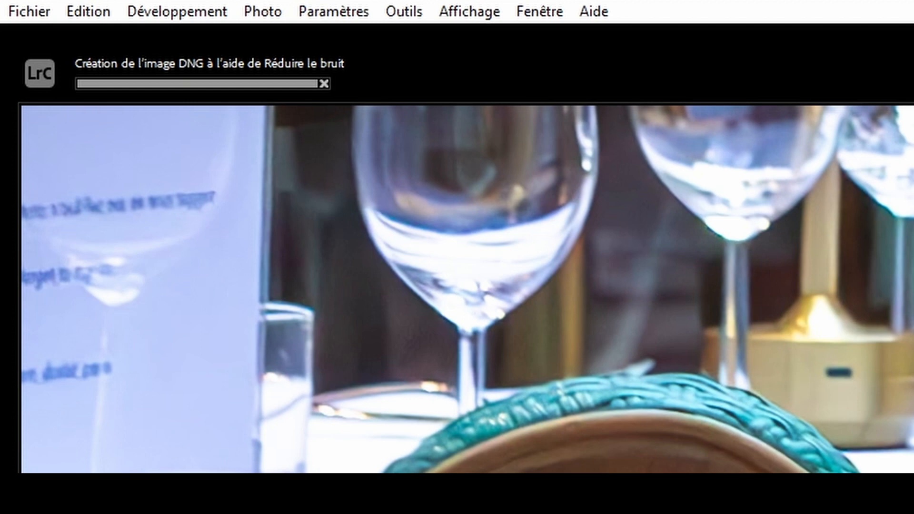
- Inspect the glasses and chairs in the denoised café photo, and compare it side by side with its original on the rear table and walls
{"action": "left_click_drag", "start_coordinate": [837, 352], "coordinate": [913, 513]}
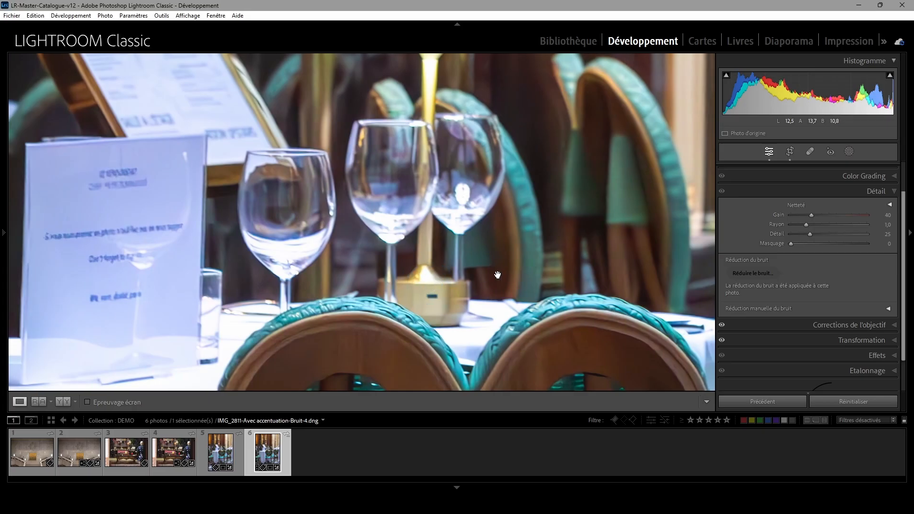
{"action": "left_click_drag", "start_coordinate": [511, 274], "coordinate": [276, 274]}
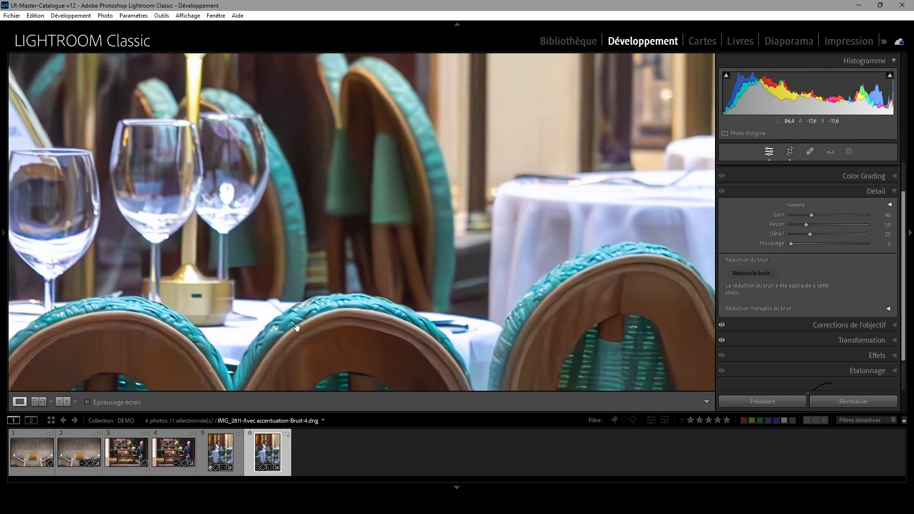
{"action": "left_click", "coordinate": [228, 461], "text": "ctrl"}
{"action": "key", "text": "c"}
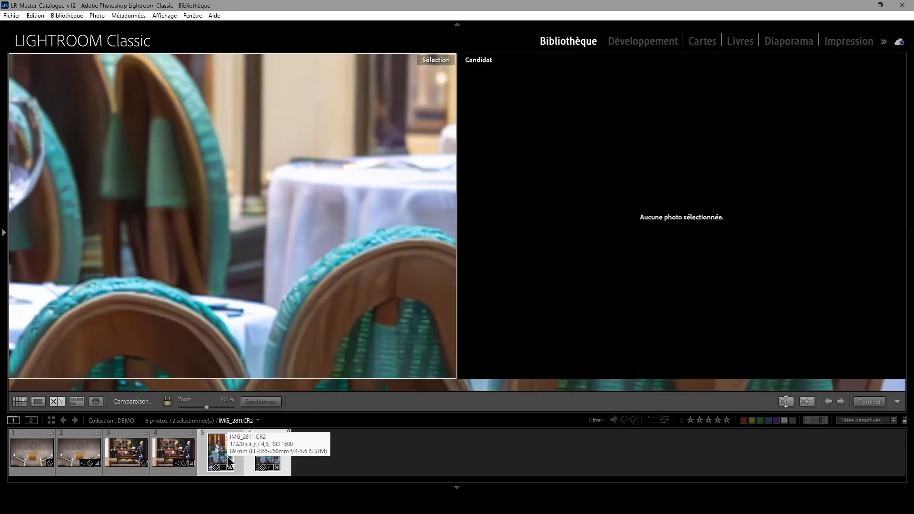
{"action": "left_click_drag", "start_coordinate": [363, 212], "coordinate": [271, 296]}
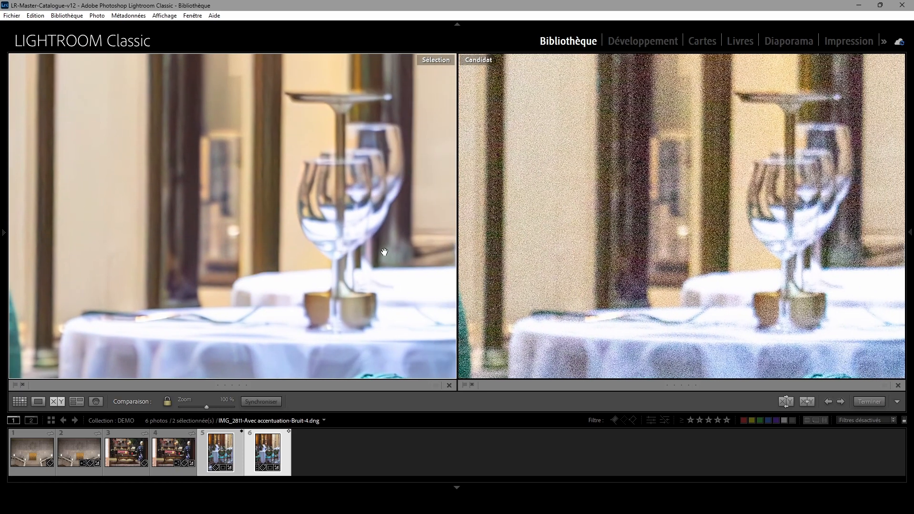
{"action": "left_click_drag", "start_coordinate": [384, 252], "coordinate": [282, 330]}
{"action": "left_click_drag", "start_coordinate": [192, 242], "coordinate": [296, 271]}
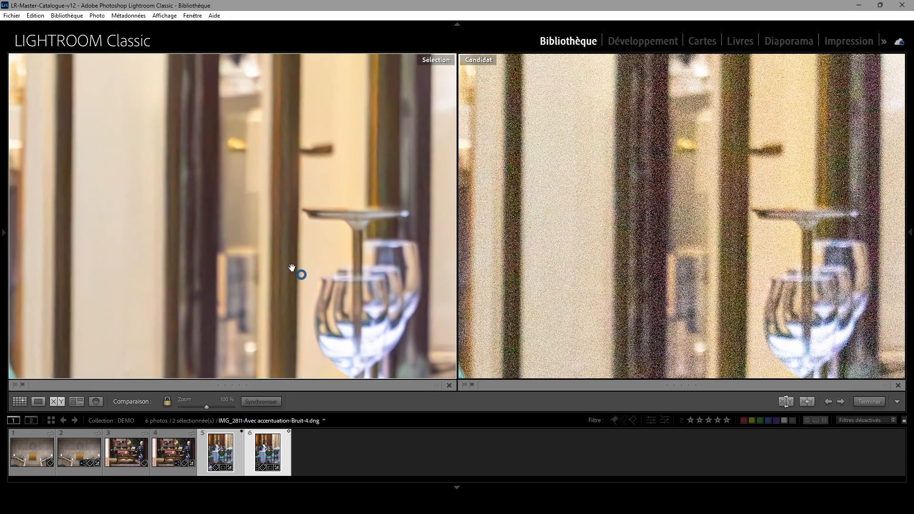
{"action": "left_click_drag", "start_coordinate": [165, 224], "coordinate": [279, 255]}
{"action": "left_click_drag", "start_coordinate": [149, 237], "coordinate": [272, 215]}
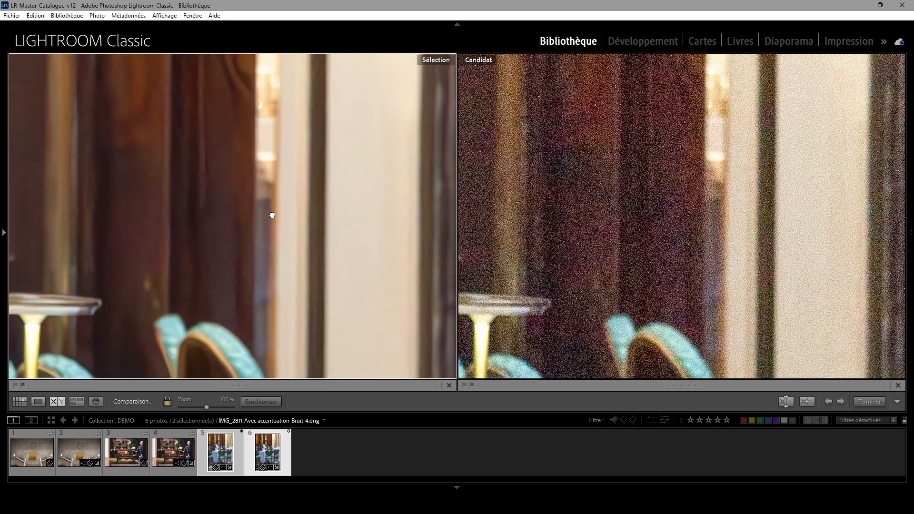
- Compare both café versions on the wine glasses, menu stand, table sign and heart-shaped chair, and return to the Develop module
{"action": "left_click_drag", "start_coordinate": [160, 247], "coordinate": [300, 178]}
{"action": "left_click_drag", "start_coordinate": [105, 230], "coordinate": [239, 220]}
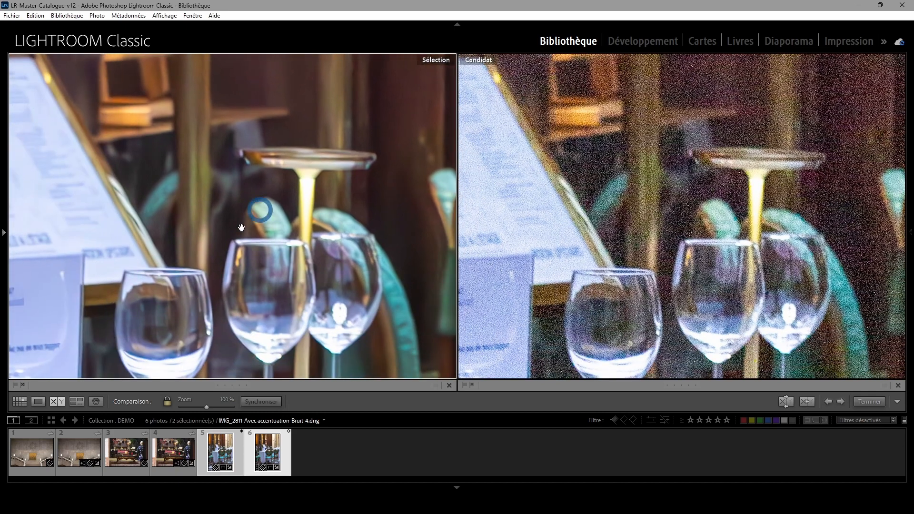
{"action": "left_click_drag", "start_coordinate": [79, 271], "coordinate": [207, 245]}
{"action": "left_click_drag", "start_coordinate": [143, 261], "coordinate": [194, 236]}
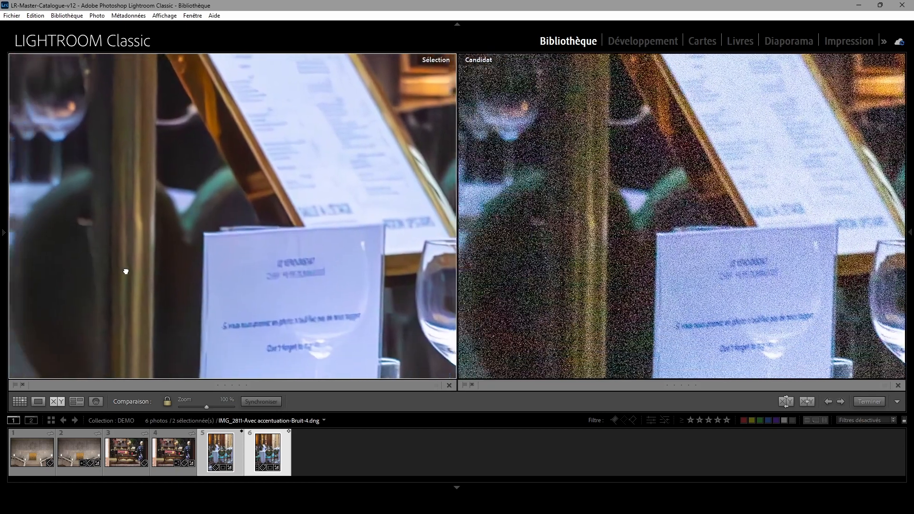
{"action": "left_click_drag", "start_coordinate": [126, 270], "coordinate": [189, 315]}
{"action": "left_click_drag", "start_coordinate": [157, 271], "coordinate": [216, 282]}
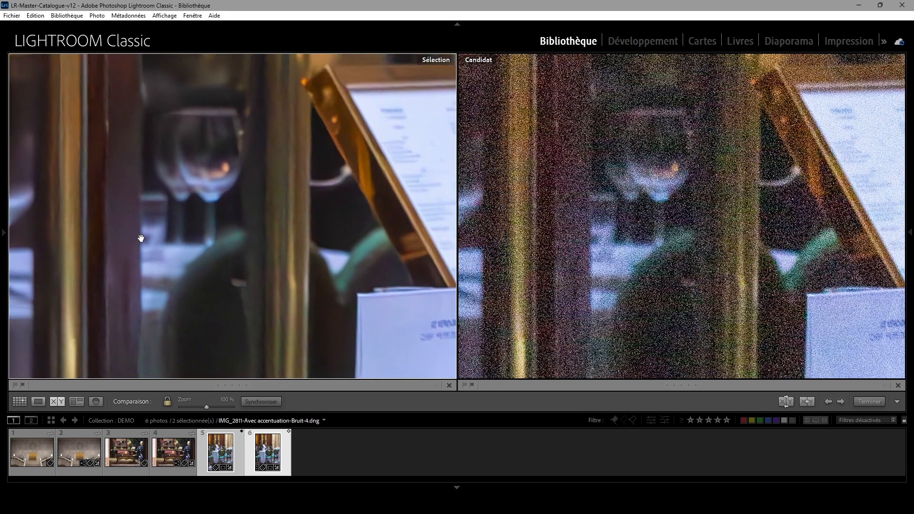
{"action": "left_click_drag", "start_coordinate": [141, 238], "coordinate": [264, 148]}
{"action": "left_click_drag", "start_coordinate": [301, 265], "coordinate": [196, 213]}
{"action": "left_click_drag", "start_coordinate": [327, 283], "coordinate": [163, 238]}
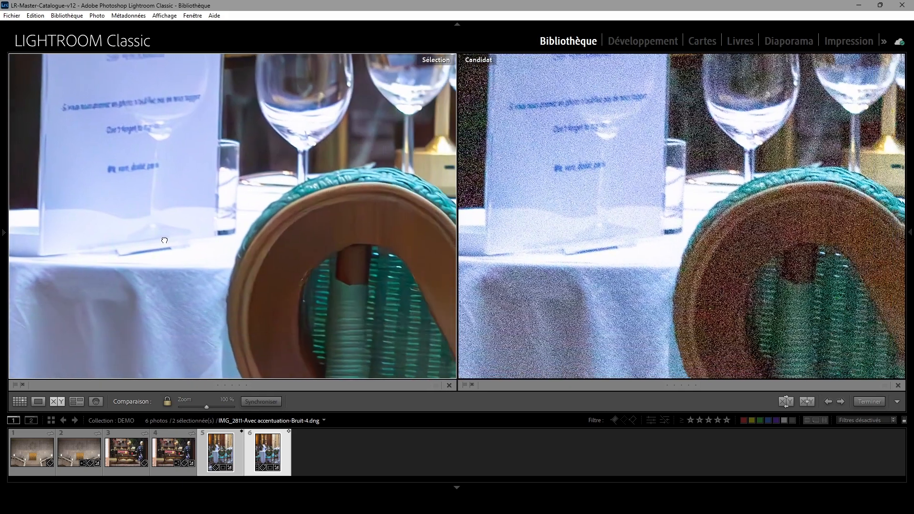
{"action": "left_click_drag", "start_coordinate": [295, 252], "coordinate": [269, 214]}
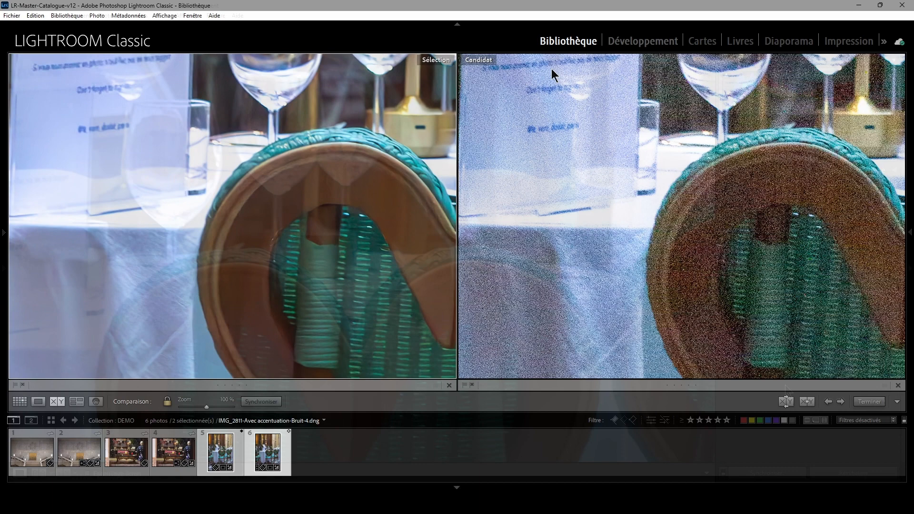
{"action": "left_click", "coordinate": [638, 41]}
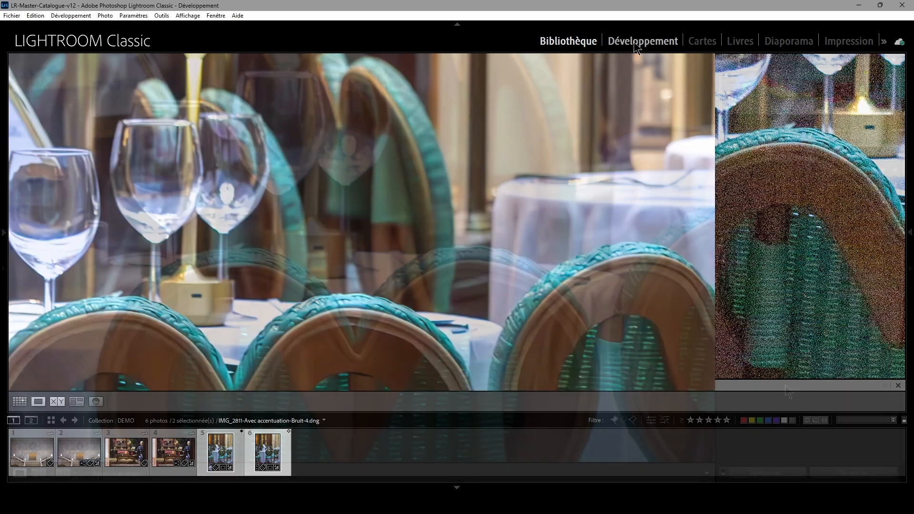